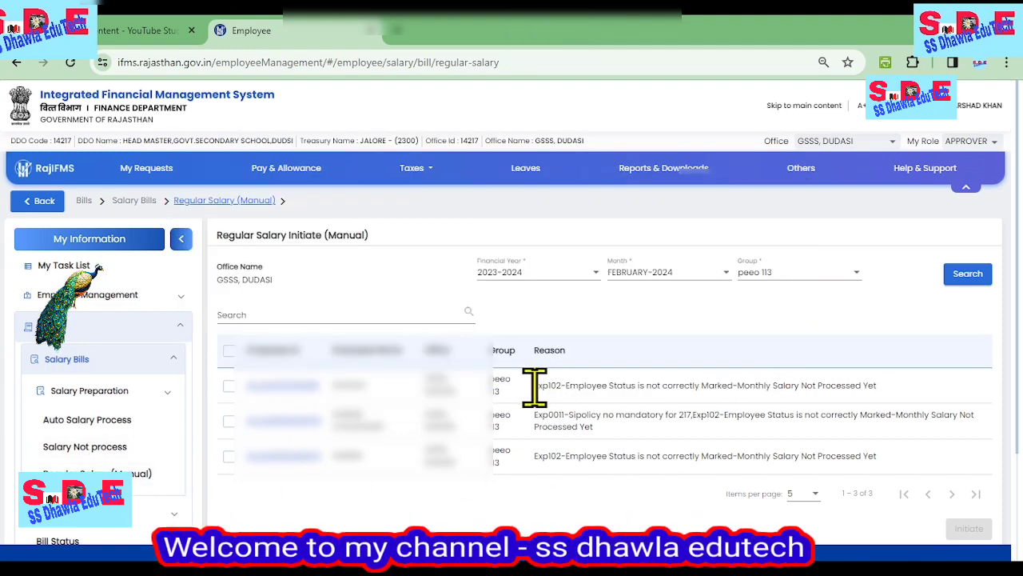
Step: Examine the reasons given for each unprocessed employee salary in the Regular Salary (Manual) list
left_click_drag(534, 387, 878, 387)
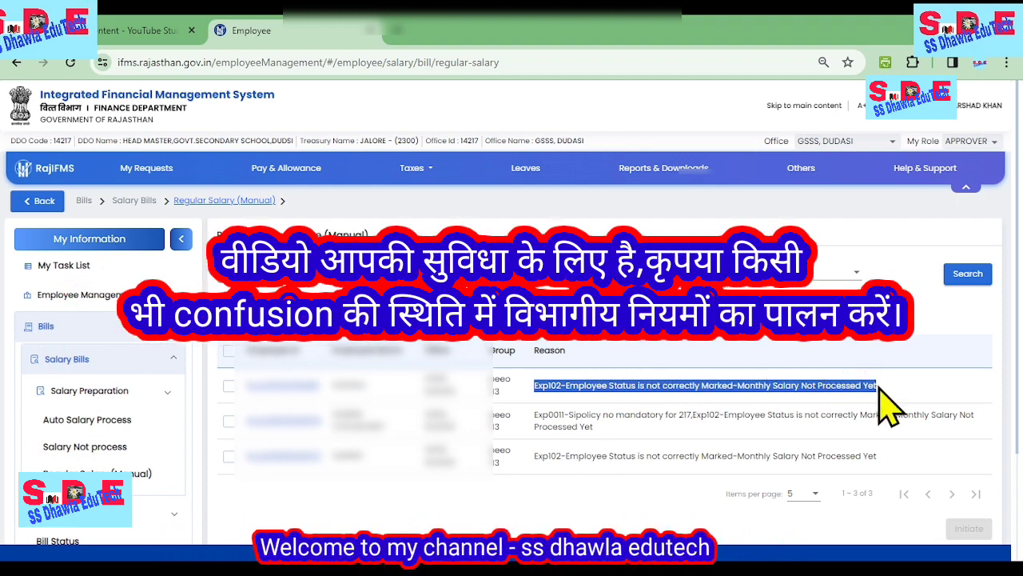
left_click(893, 390)
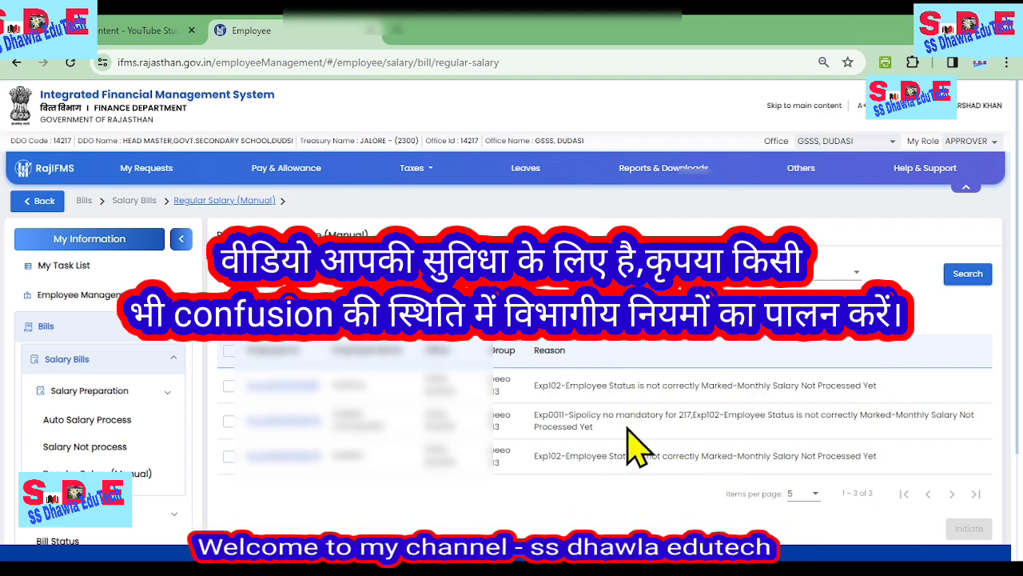
left_click_drag(535, 415, 999, 434)
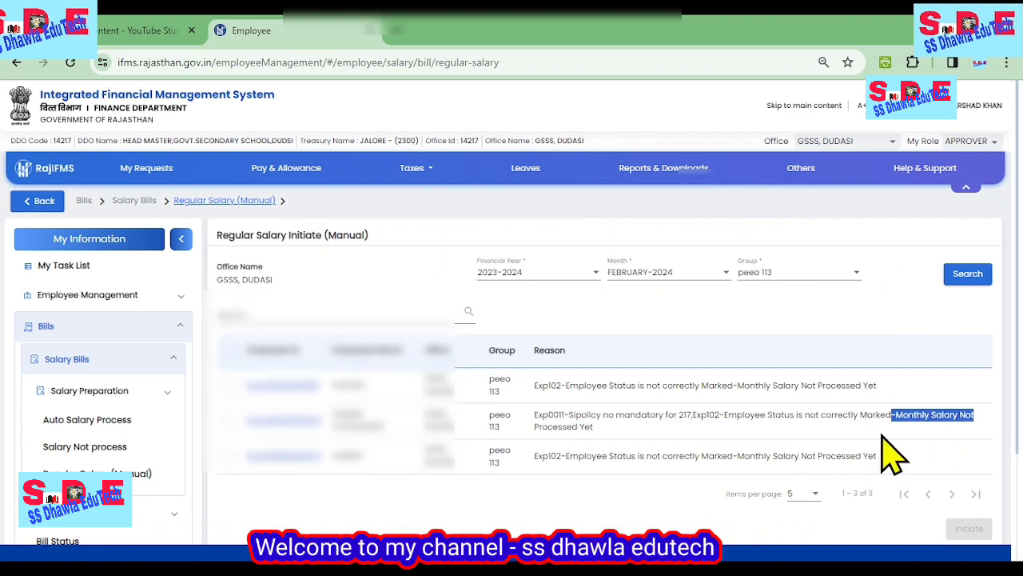
left_click_drag(536, 457, 858, 455)
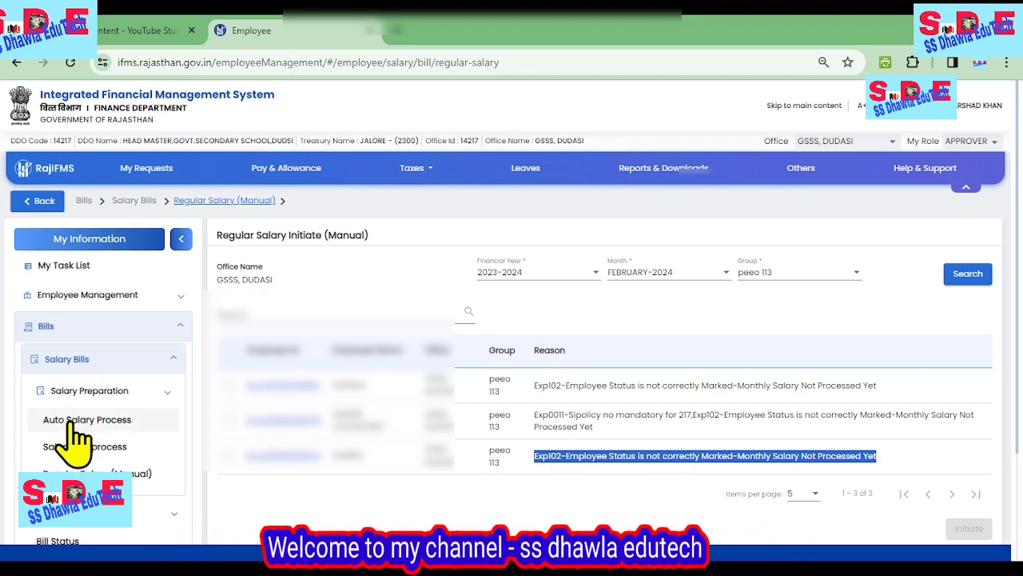
Step: Search the Salary Not Process list for financial year 2023-2024, month FEBRUARY-2024 and employee group peeo 113
left_click(83, 449)
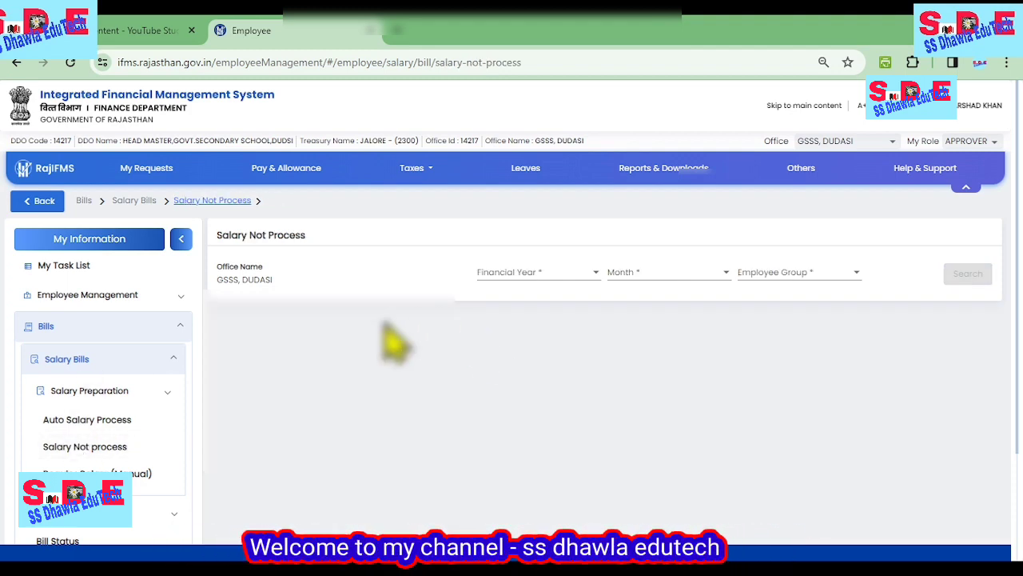
left_click(507, 275)
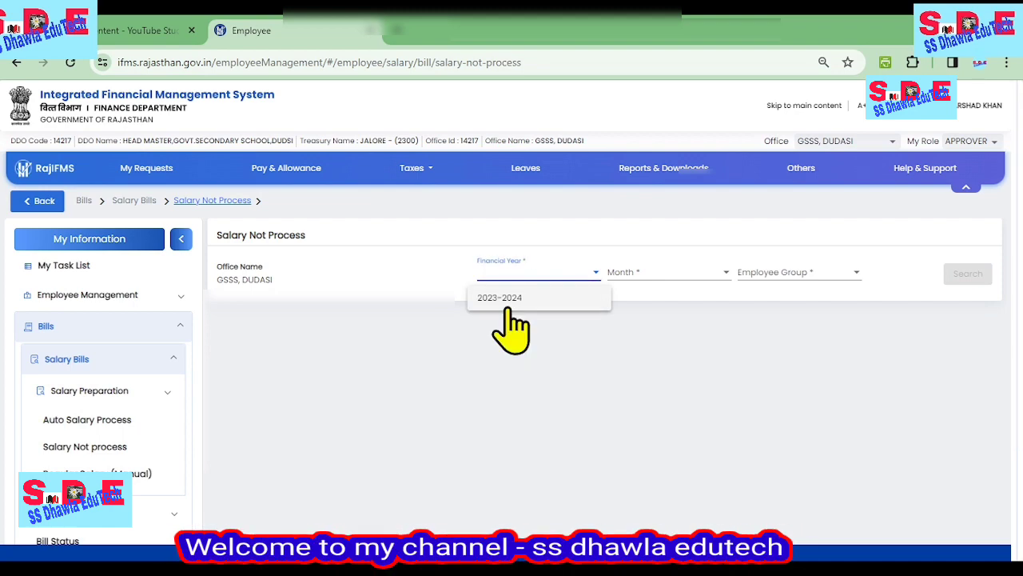
left_click(516, 299)
left_click(655, 276)
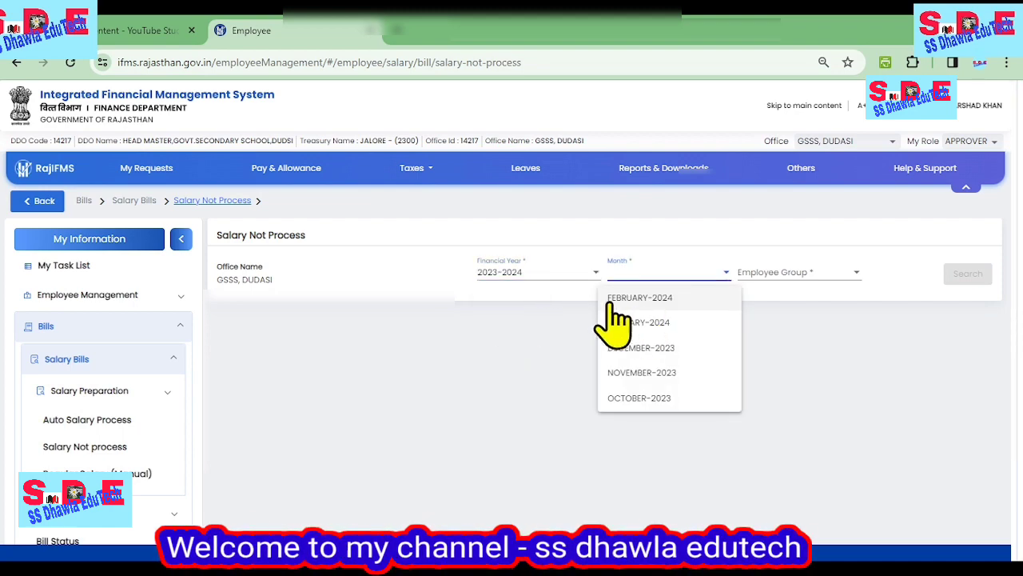
left_click(636, 298)
left_click(774, 273)
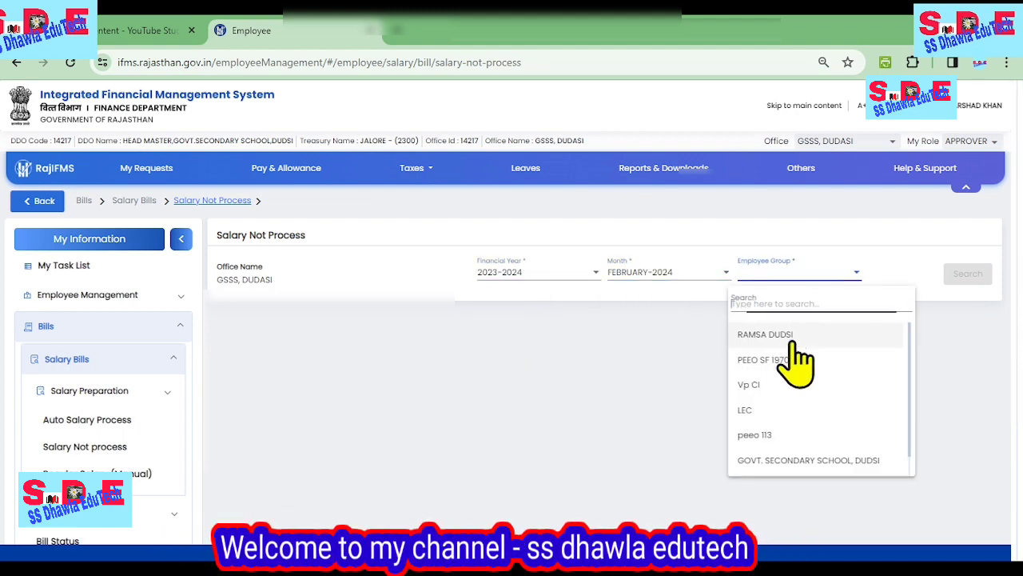
left_click(769, 433)
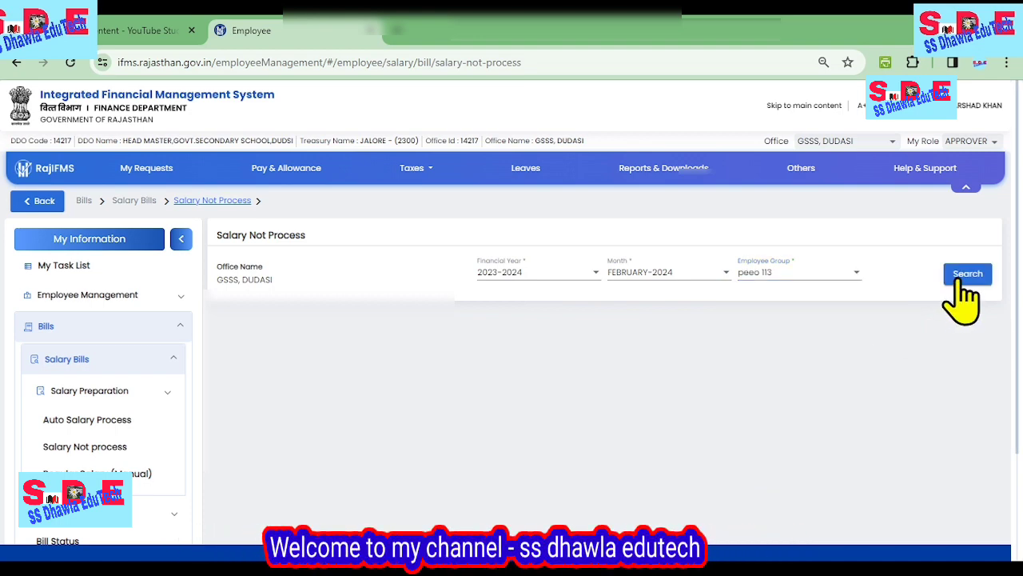
left_click(964, 279)
scroll(697, 432, "down", 1)
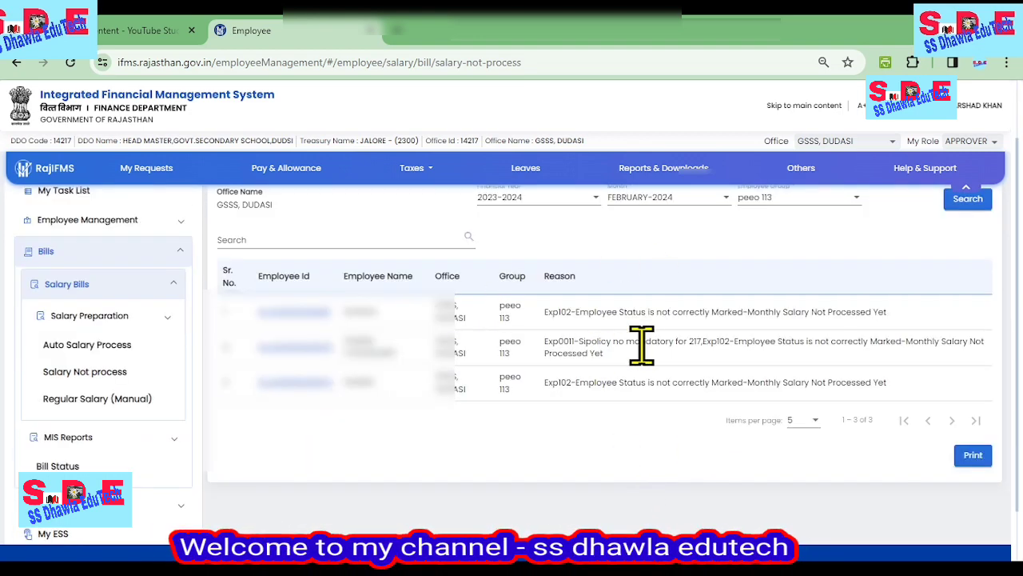
scroll(642, 345, "up", 1)
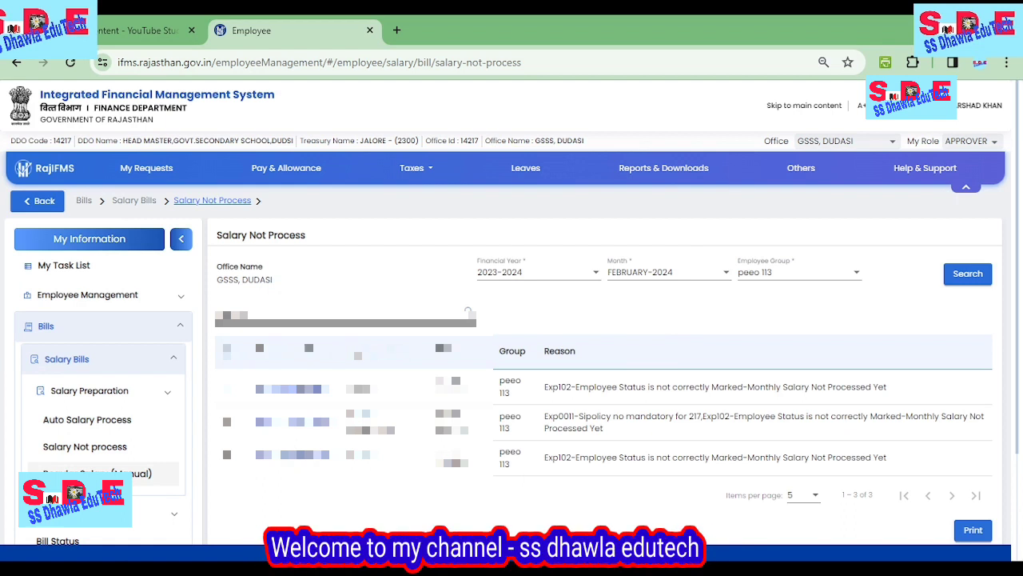
Step: List the employees for manual regular salary for financial year 2023-2024, month FEBRUARY-2024 and group peeo 113
left_click(96, 473)
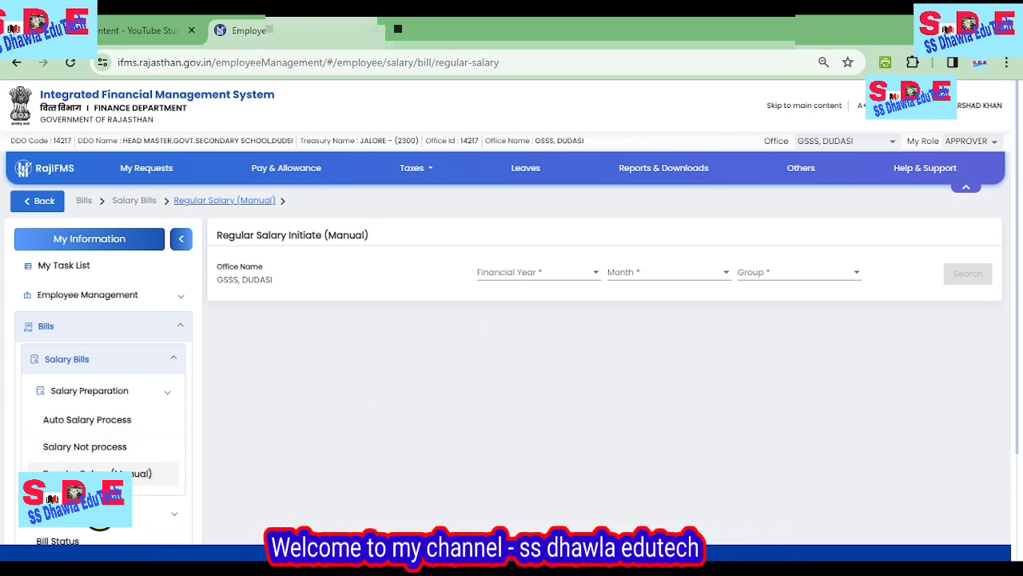
left_click(524, 273)
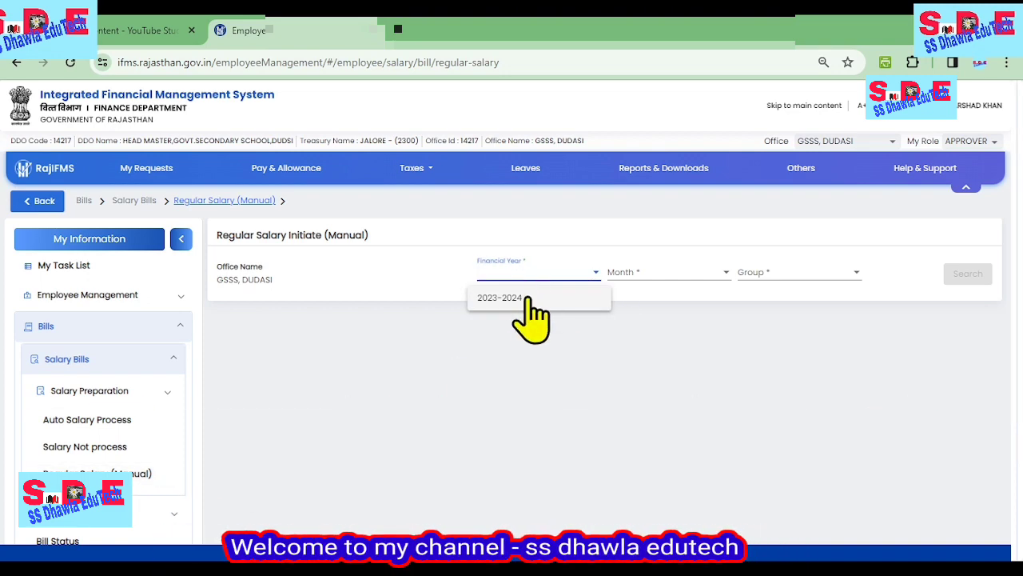
left_click(518, 301)
left_click(628, 276)
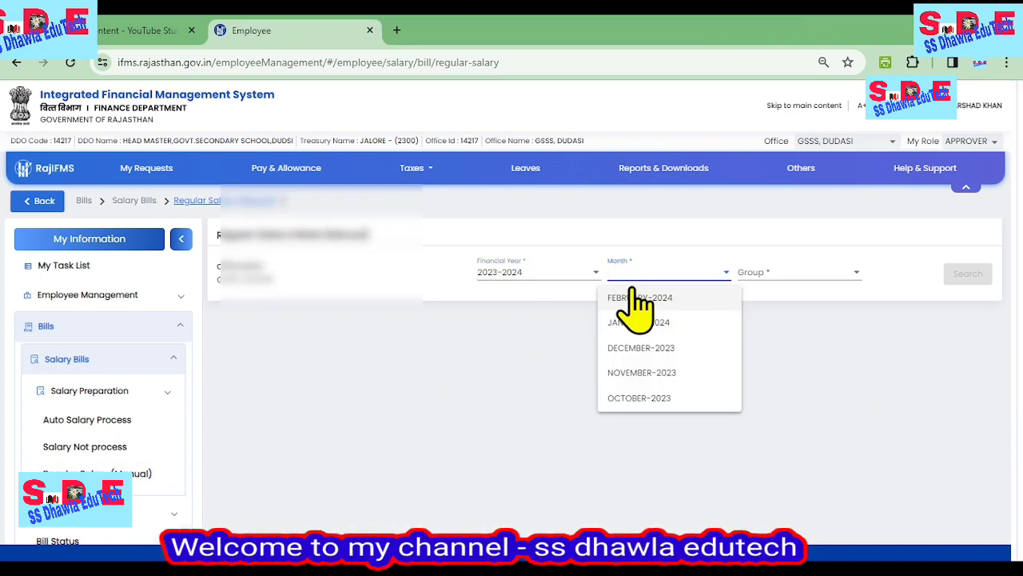
left_click(628, 301)
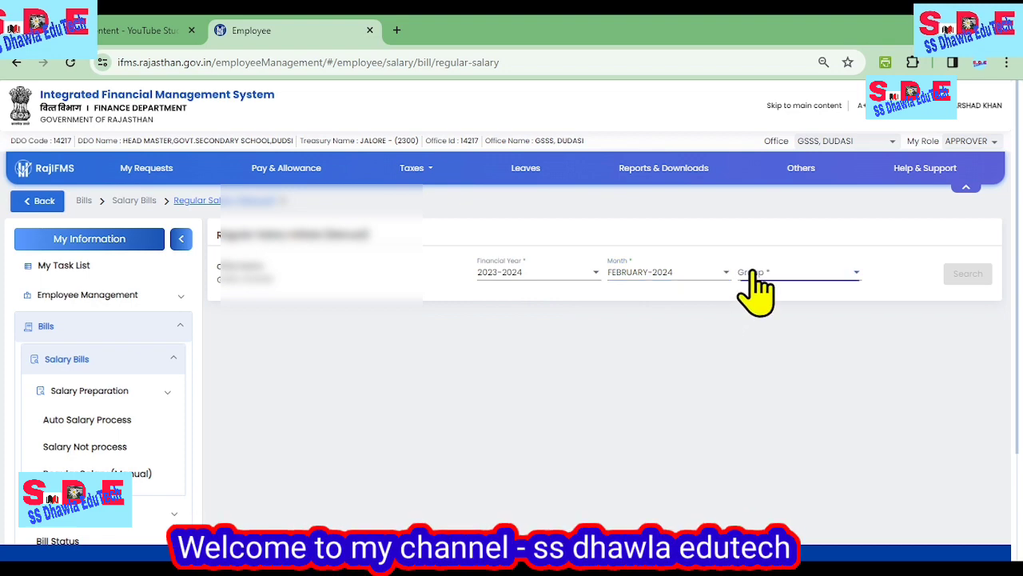
left_click(755, 274)
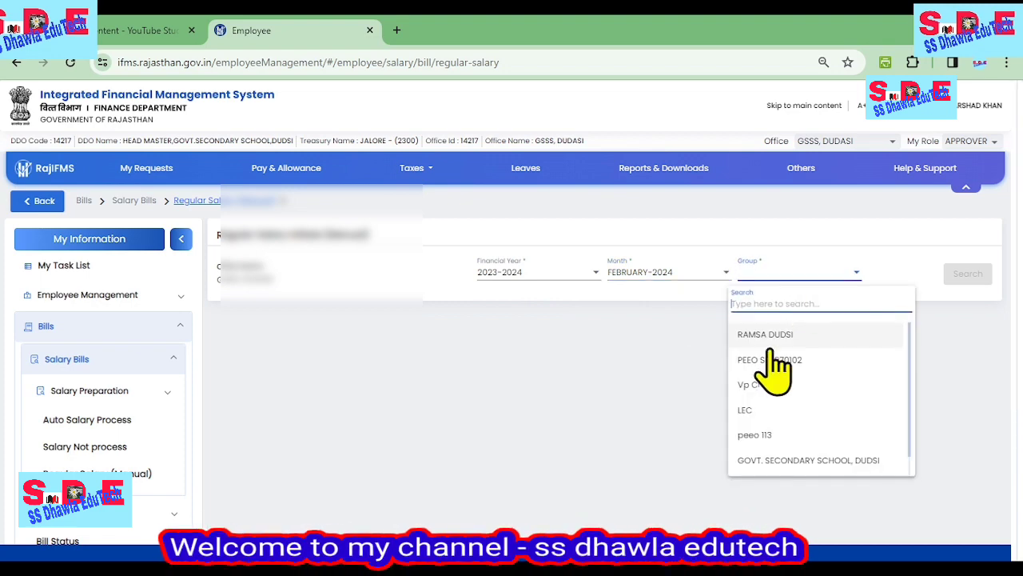
left_click(756, 436)
left_click(965, 273)
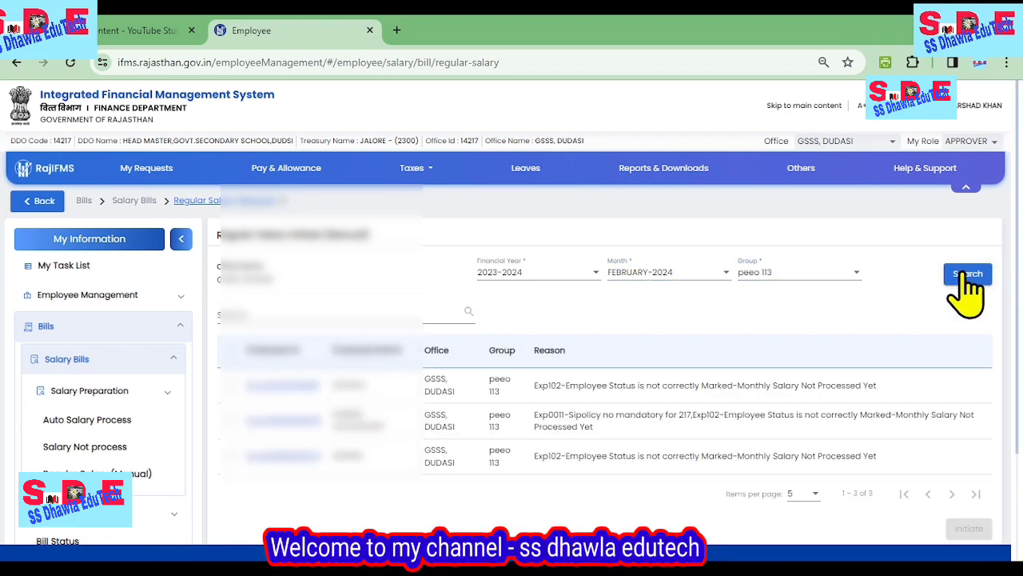
scroll(940, 304, "down", 2)
scroll(856, 342, "up", 2)
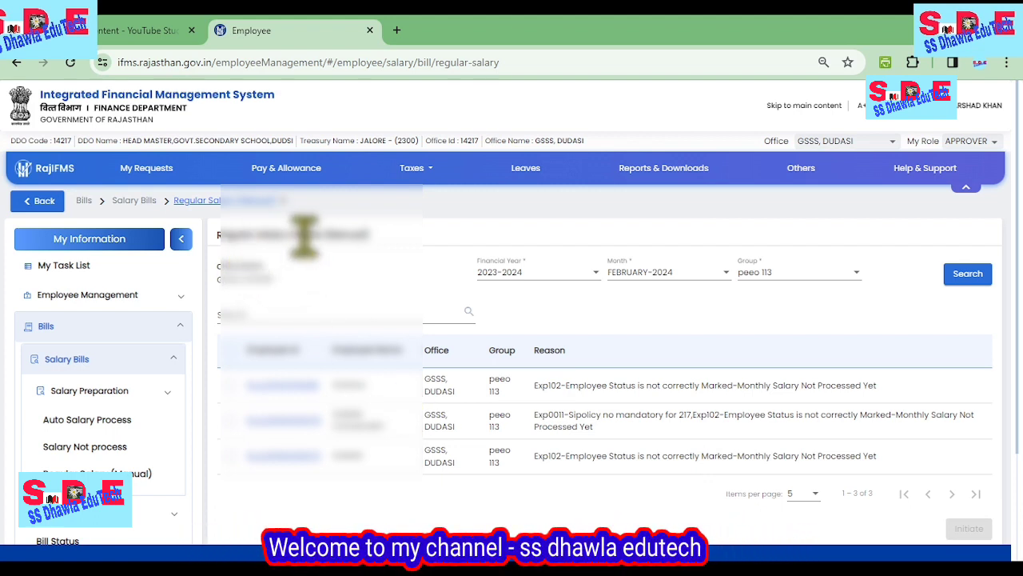
Step: Select all employees in the manual salary list and show 25 items per page
left_click(229, 352)
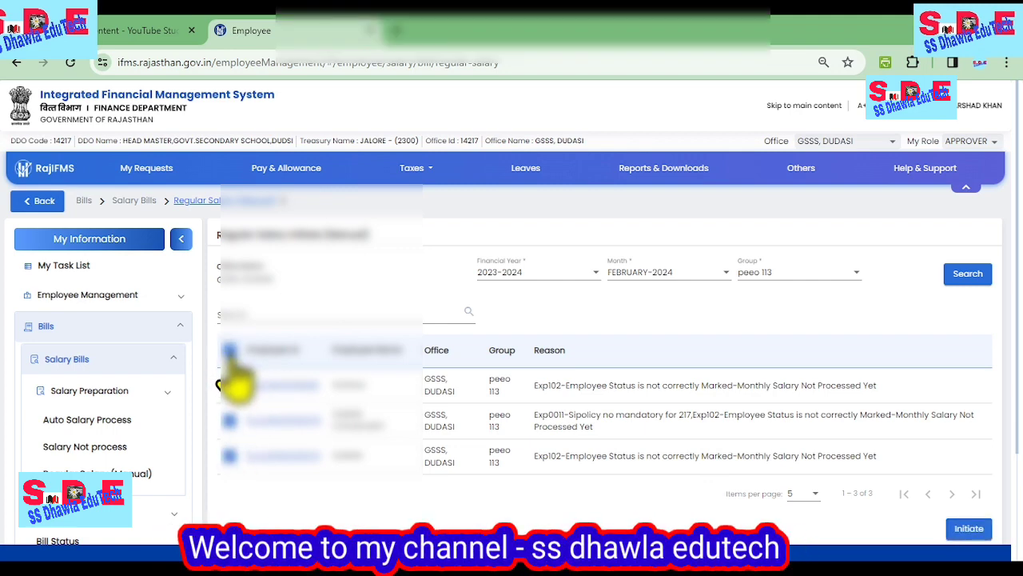
left_click(811, 494)
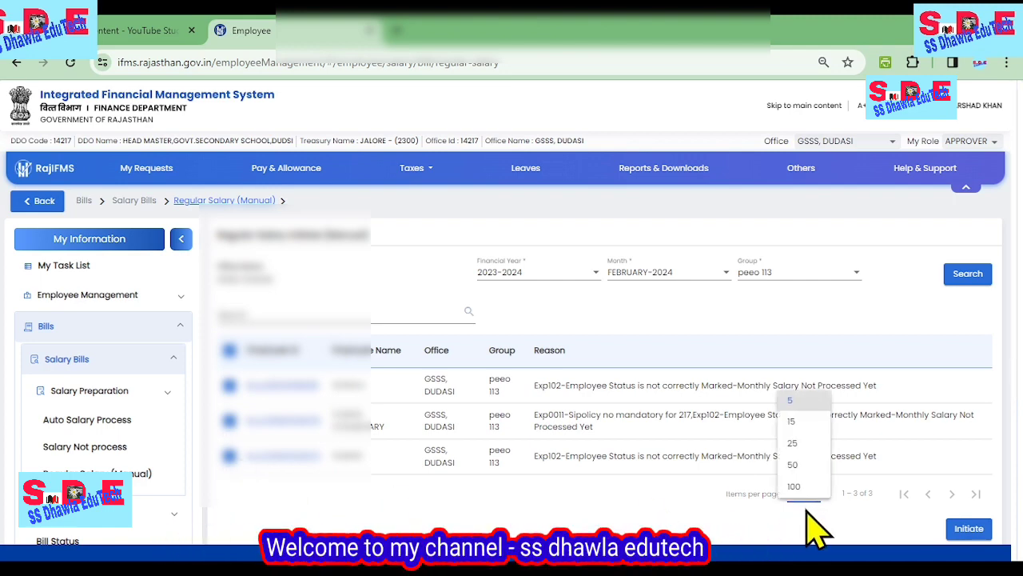
left_click(794, 445)
scroll(756, 484, "down", 1)
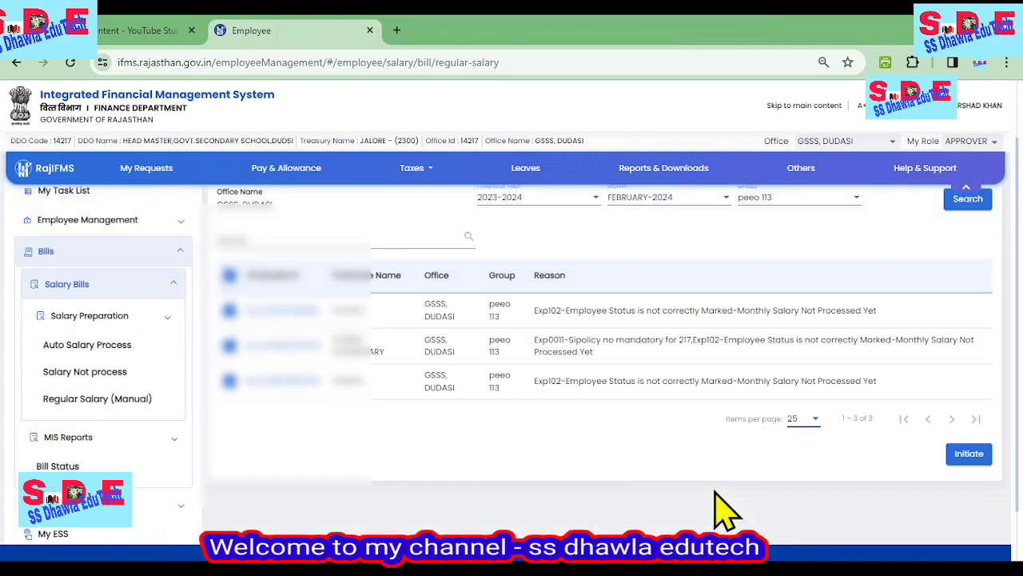
Step: Initiate the manual salary bill for the selected employees and confirm submitting the request
left_click(967, 456)
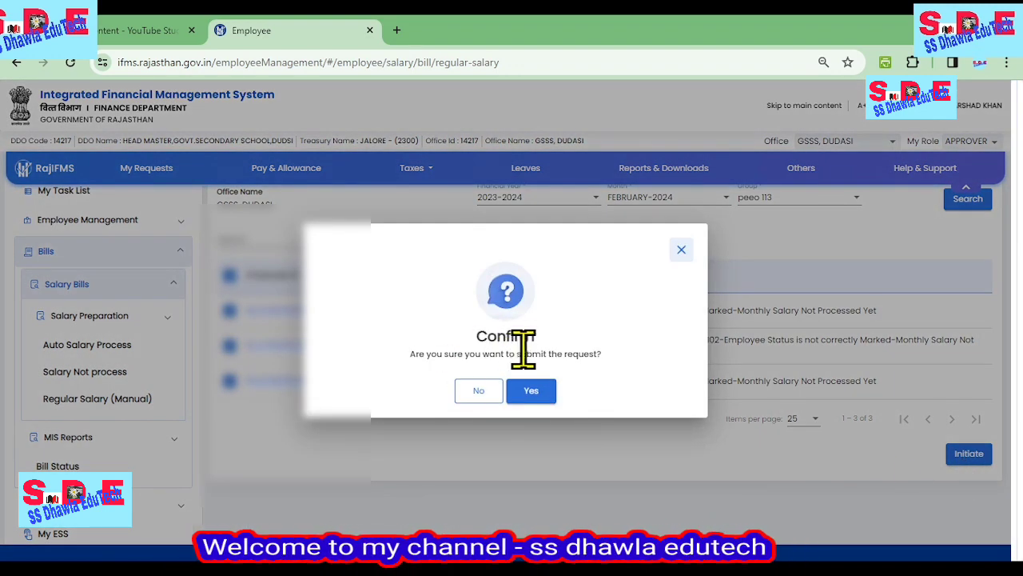
left_click(536, 392)
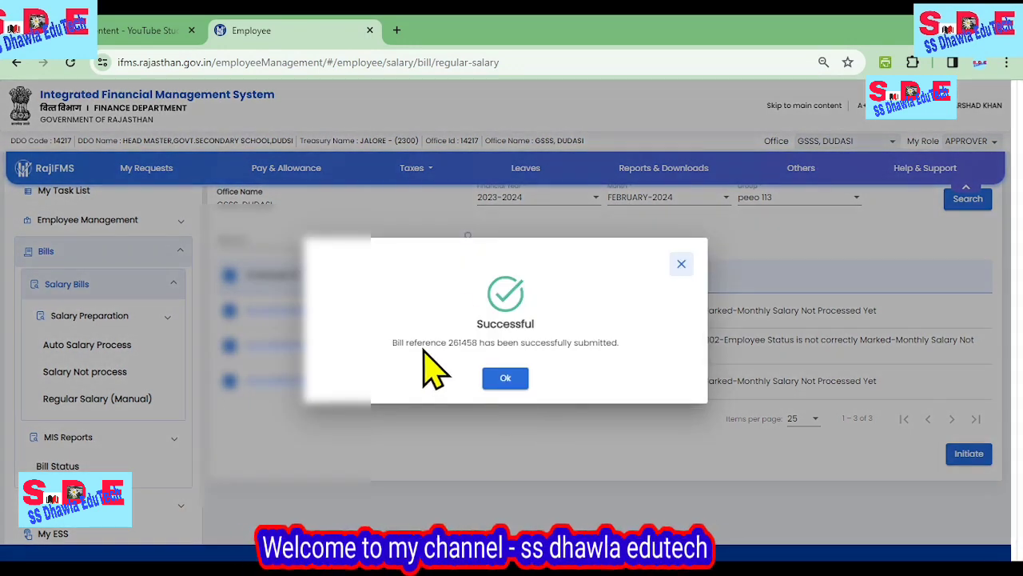
left_click(507, 378)
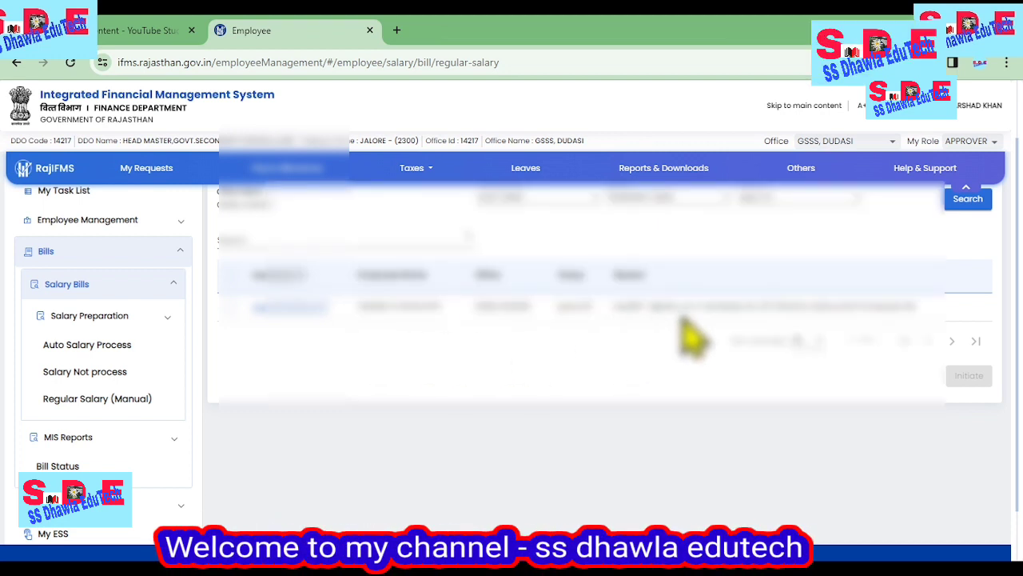
Step: Try to initiate the manual salary request for the one remaining employee and read the response
left_click(230, 306)
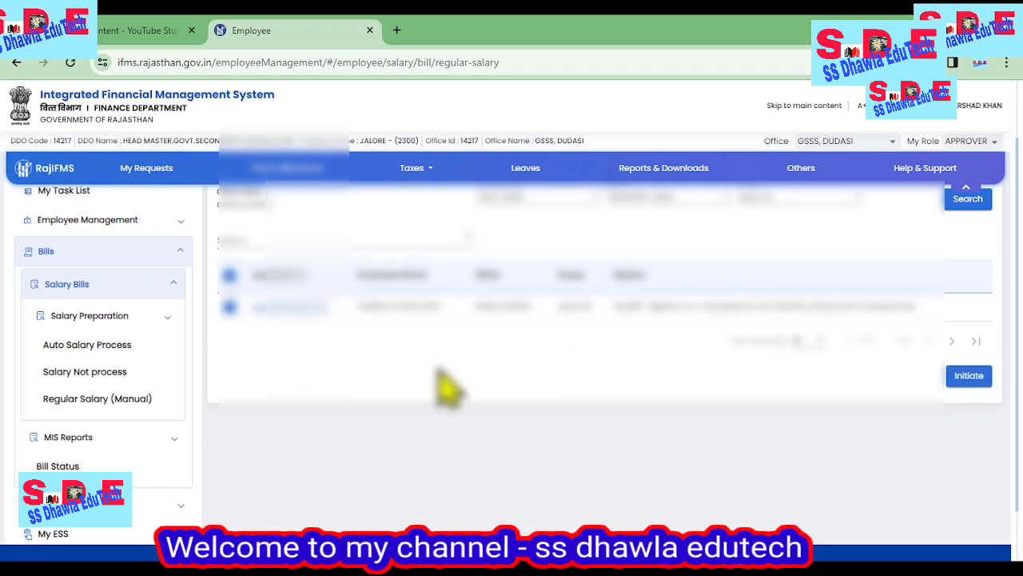
left_click(964, 381)
left_click(542, 397)
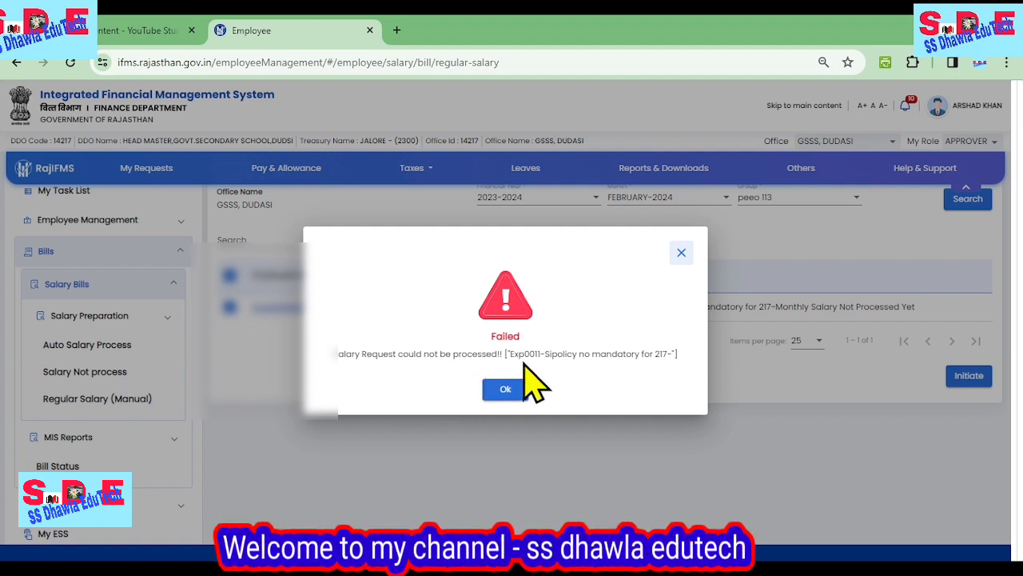
left_click_drag(513, 354, 644, 357)
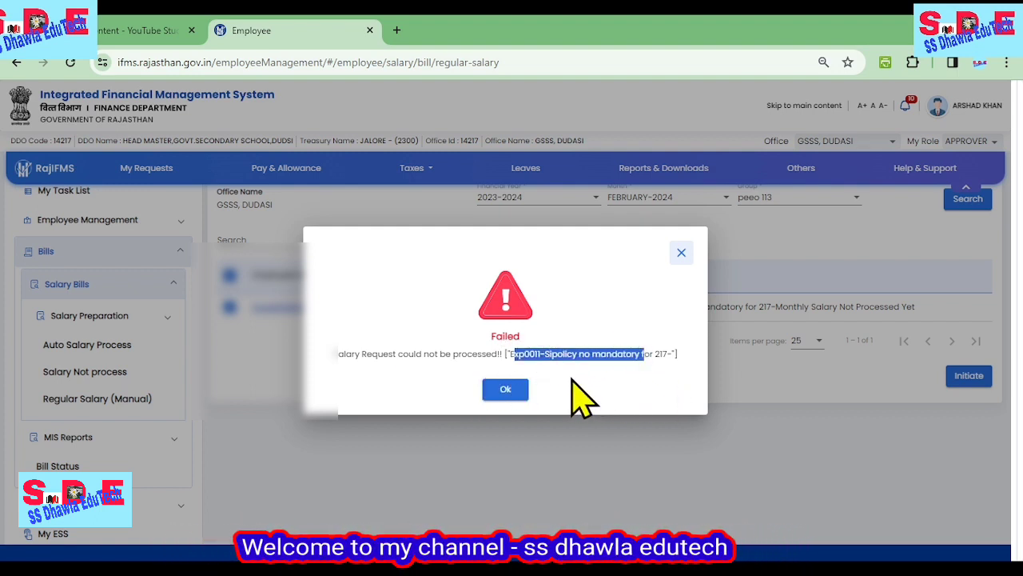
left_click(670, 384)
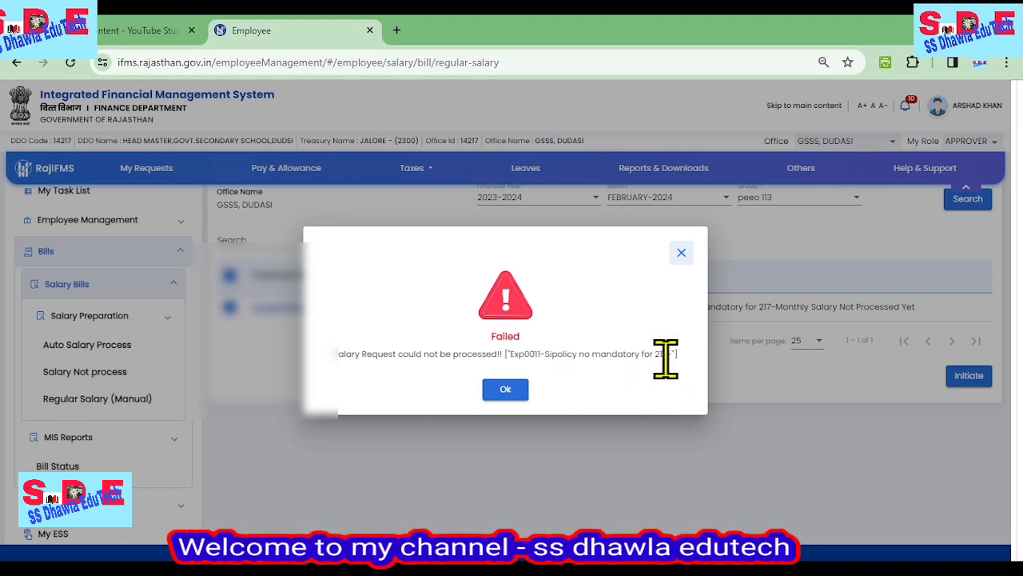
left_click(681, 253)
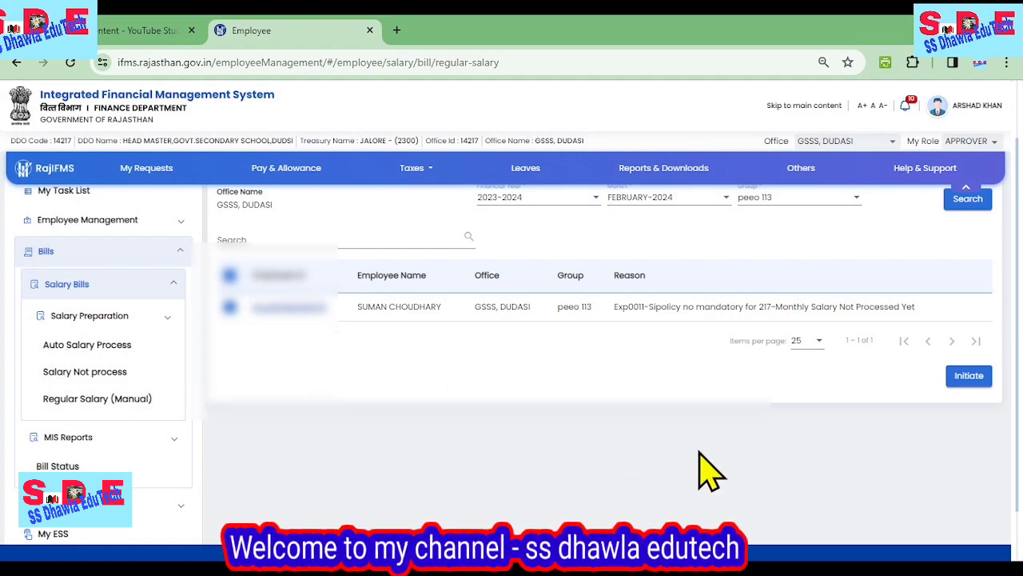
Step: Recheck the Salary Not Process list for 2023-2024, FEBRUARY-2024 and employee group peeo 113
scroll(688, 479, "up", 1)
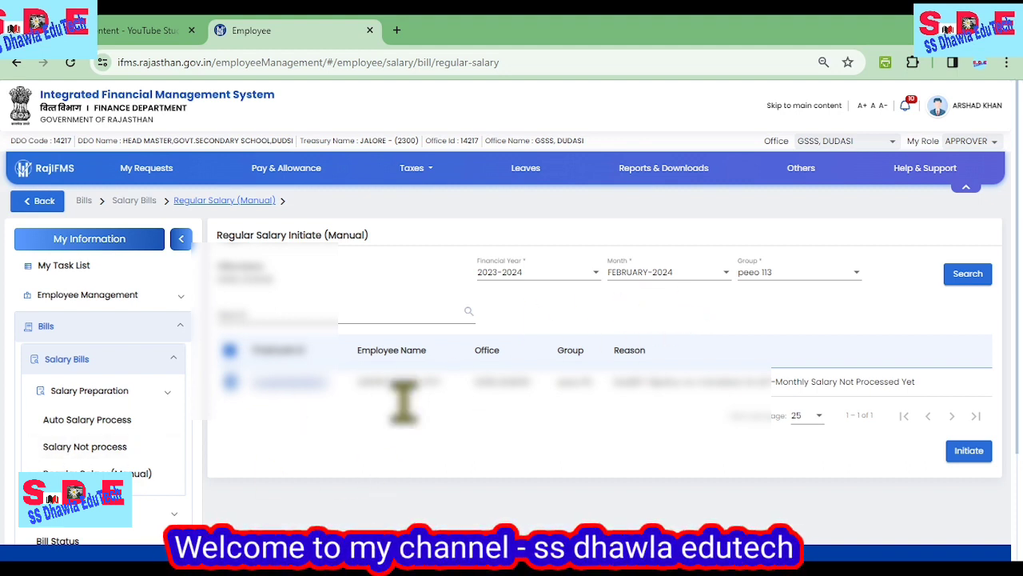
left_click(70, 453)
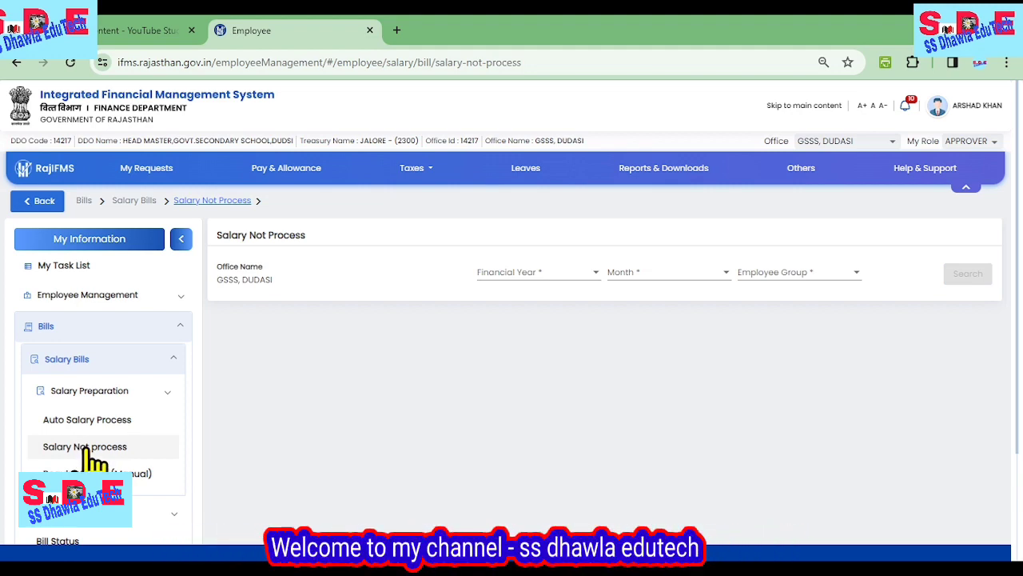
scroll(92, 459, "down", 1)
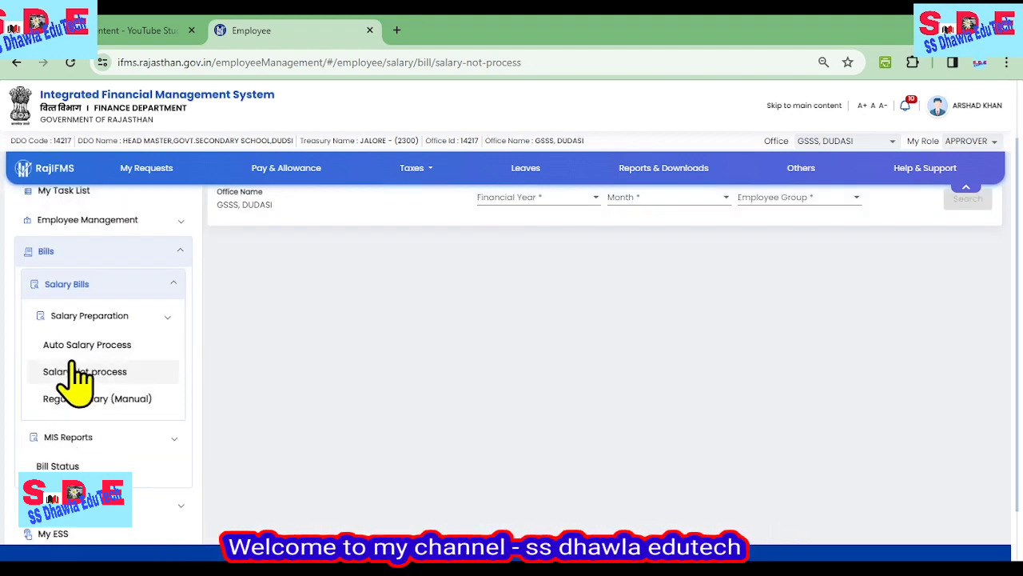
scroll(76, 380, "up", 1)
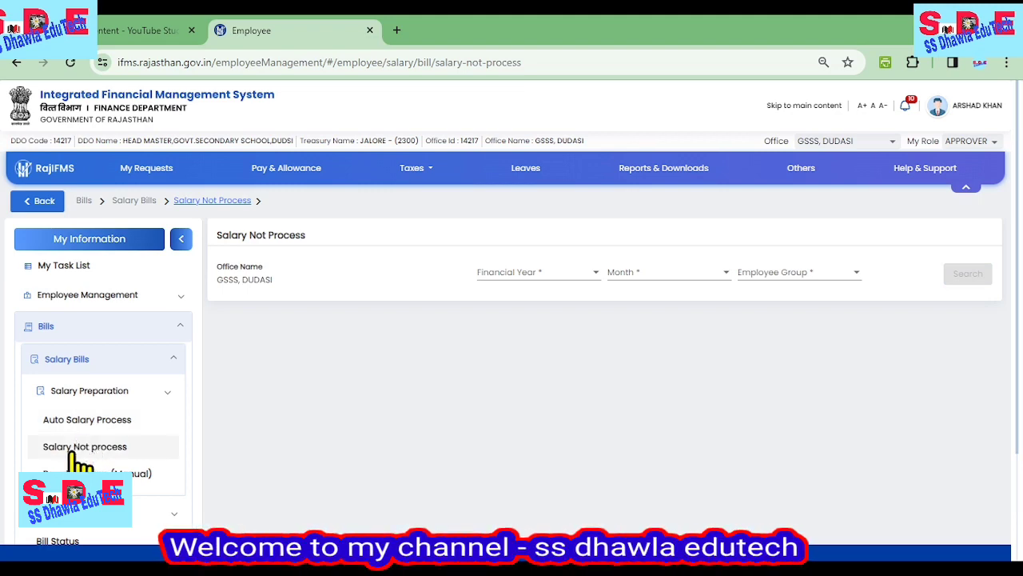
left_click(490, 280)
left_click(502, 297)
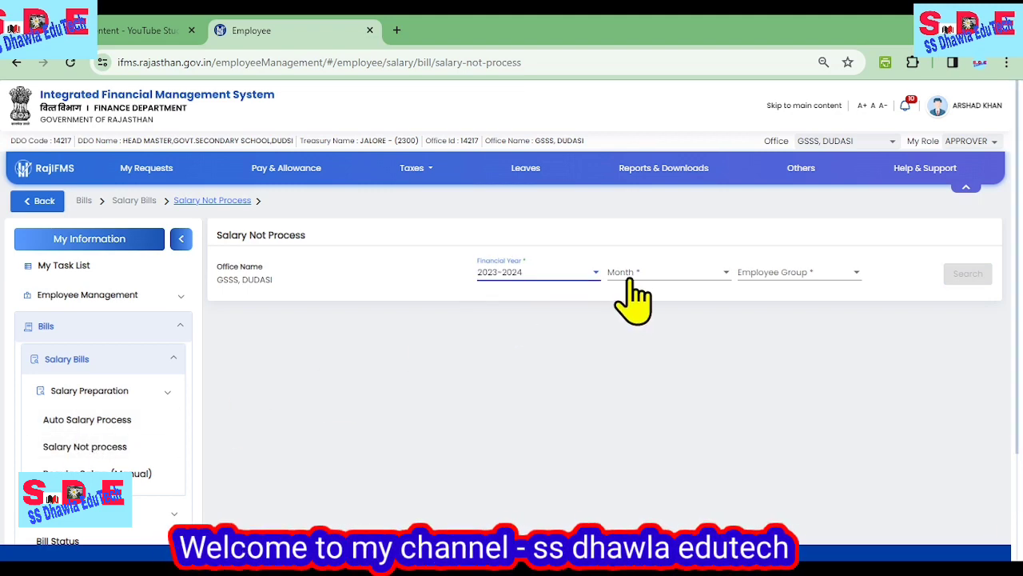
left_click(640, 272)
left_click(648, 299)
left_click(768, 276)
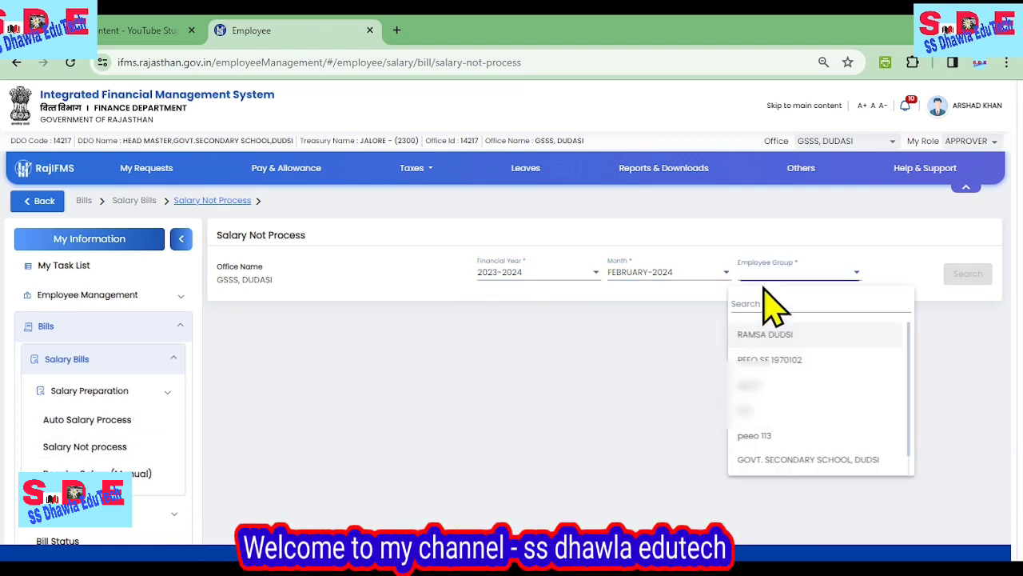
left_click(755, 436)
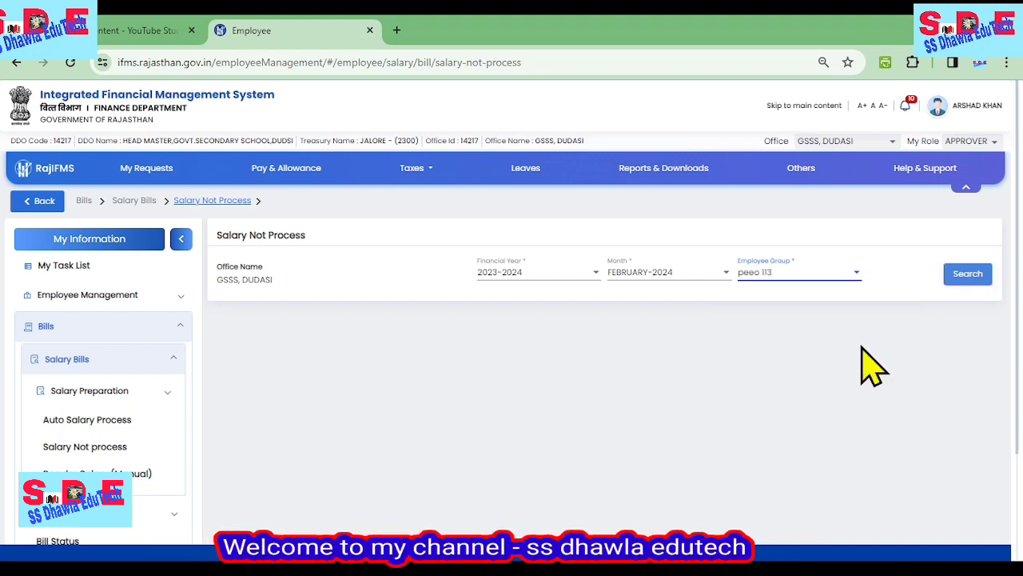
left_click(967, 274)
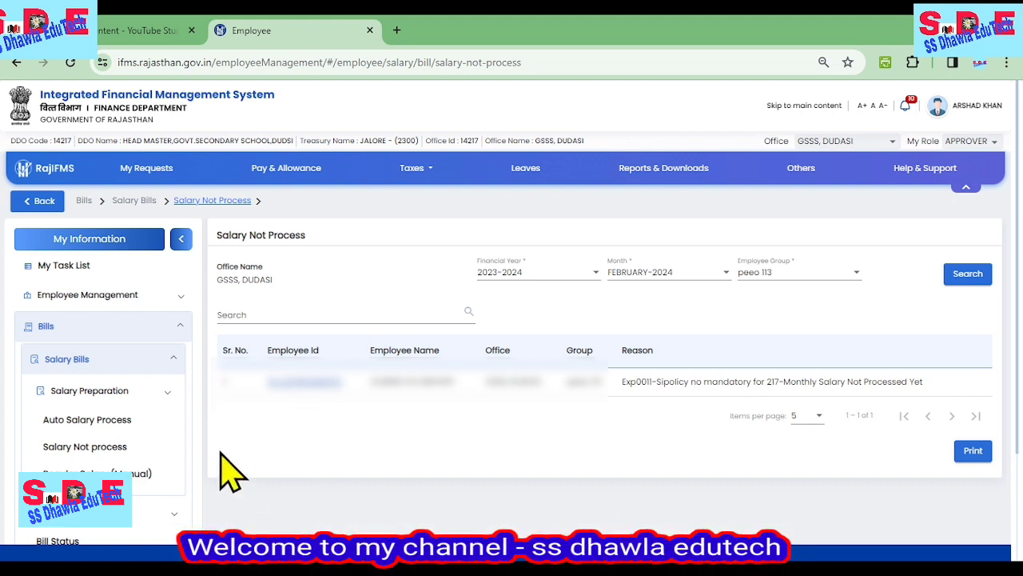
Step: Check the pending requests in My Task List and expand the Bills section
left_click(55, 274)
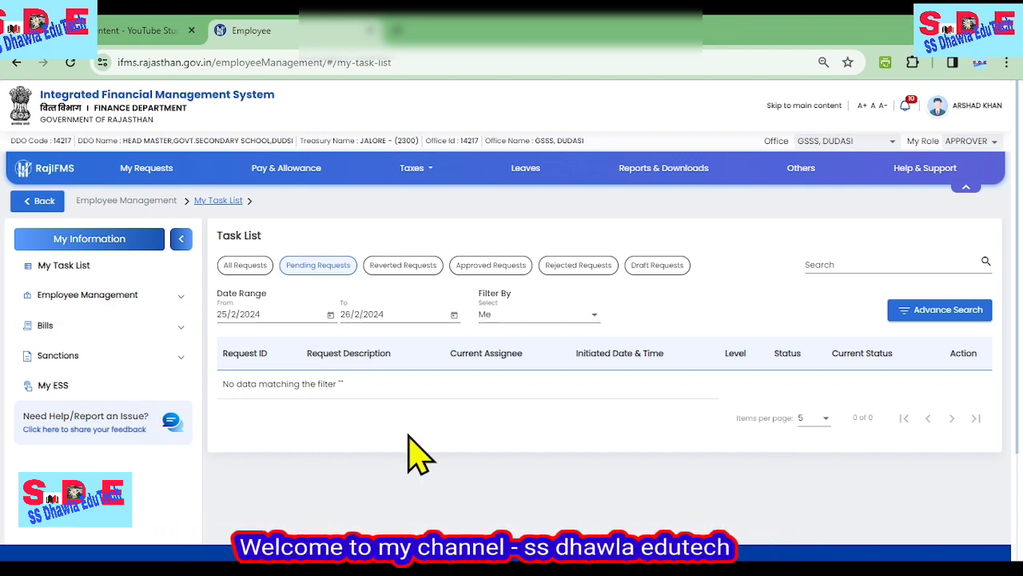
left_click(47, 327)
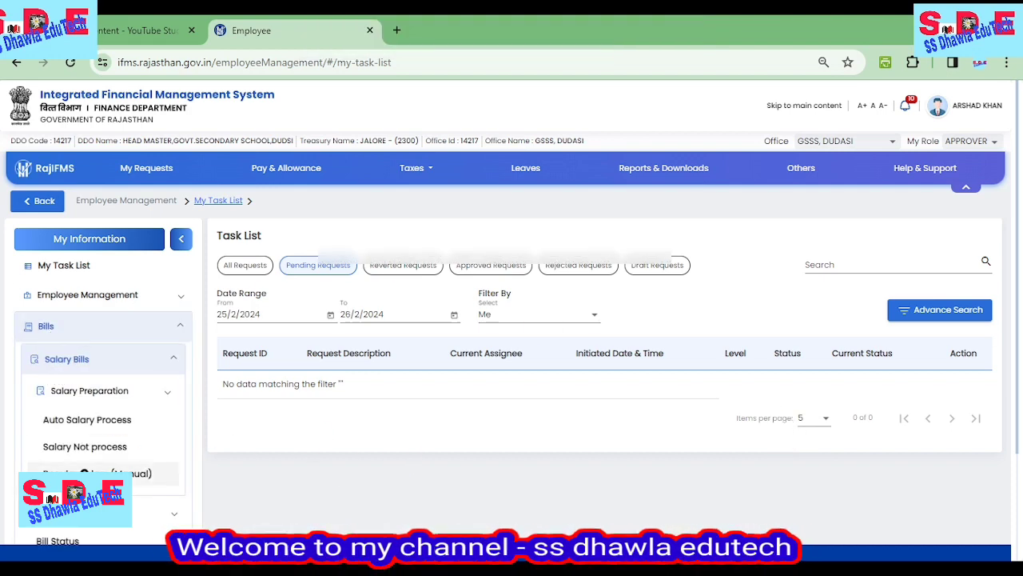